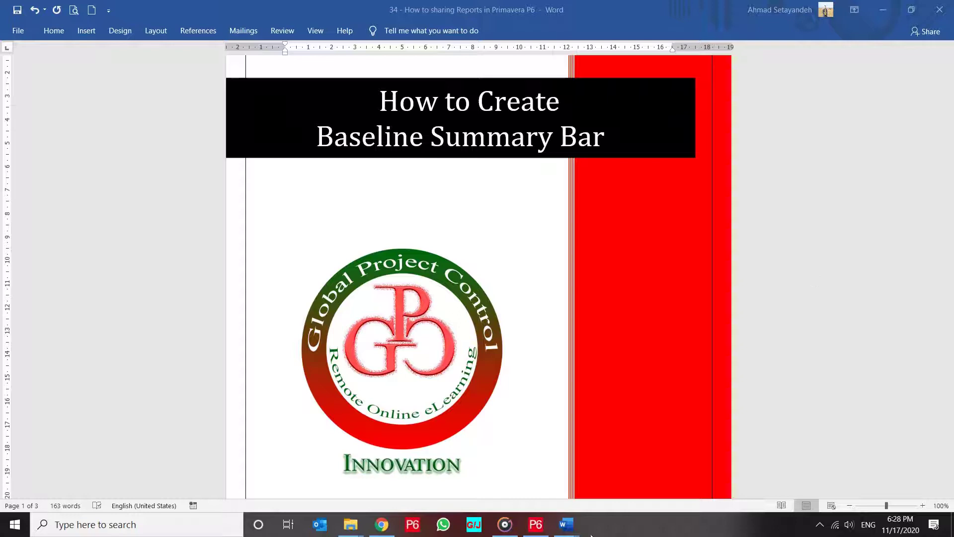
# Step: Switch from the Word title page to the Primavera P6 schedule
pyautogui.click(536, 524)
pyautogui.scroll(-1, 437, 221)
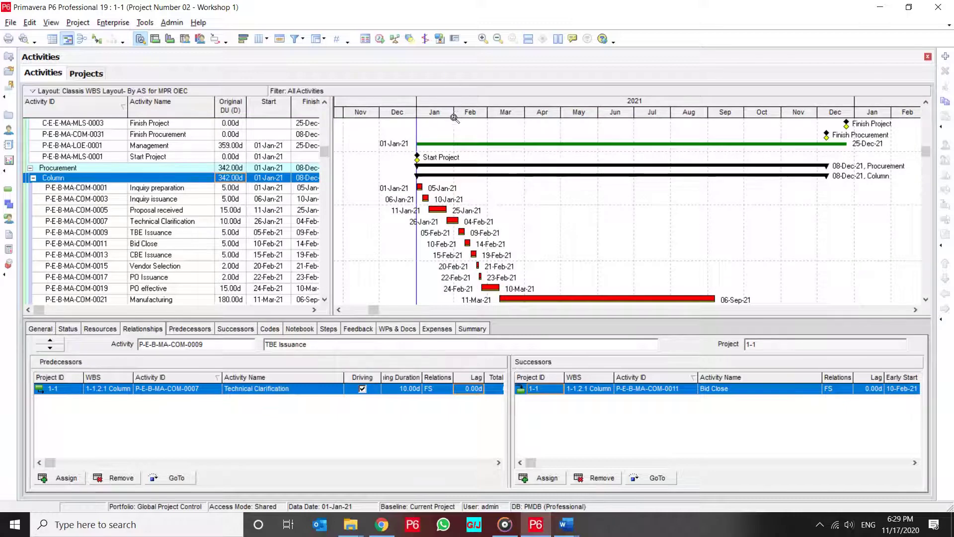
pyautogui.moveTo(454, 117); pyautogui.dragTo(523, 120)
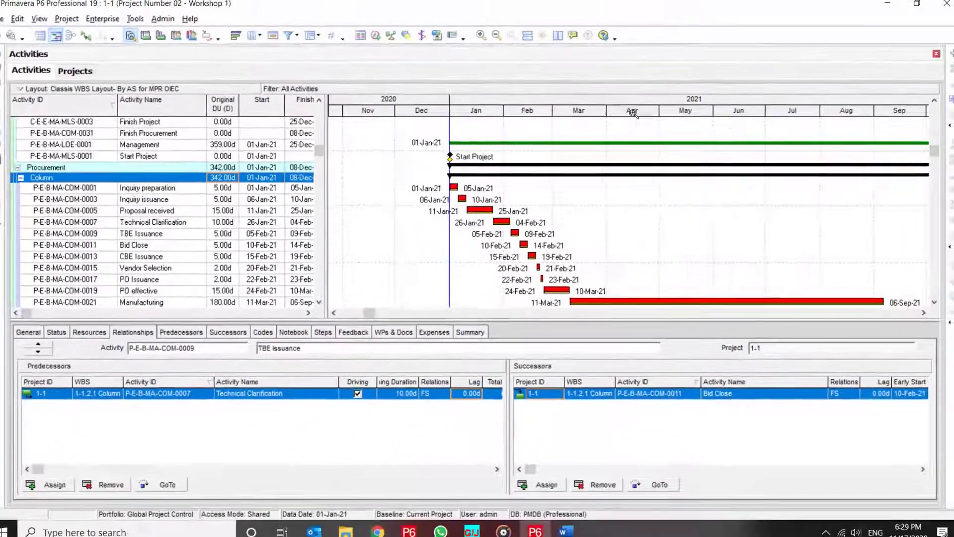
pyautogui.moveTo(694, 98); pyautogui.dragTo(545, 111)
pyautogui.scroll(2, 599, 213)
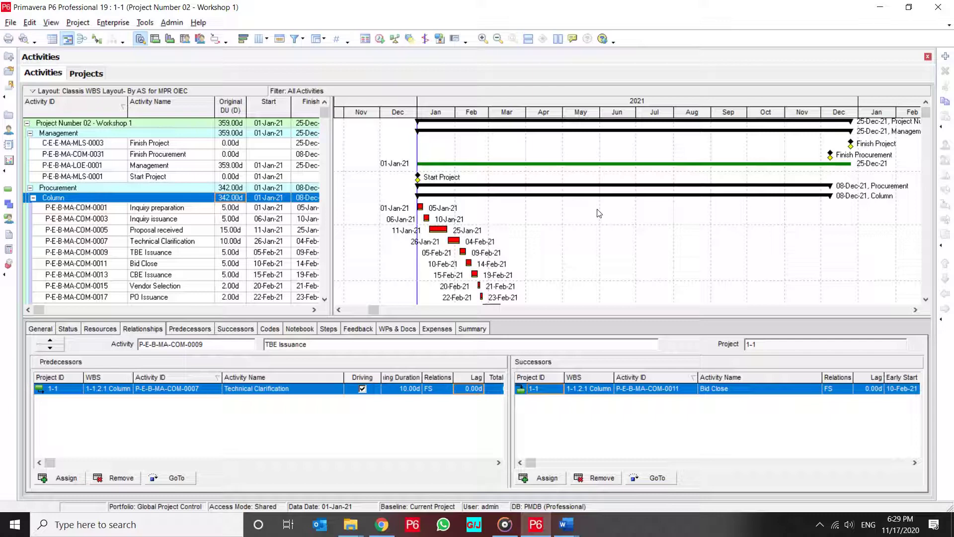
# Step: Collapse the grouping bands to WBS Level 2 via Layout options > Collapse To
pyautogui.click(47, 90)
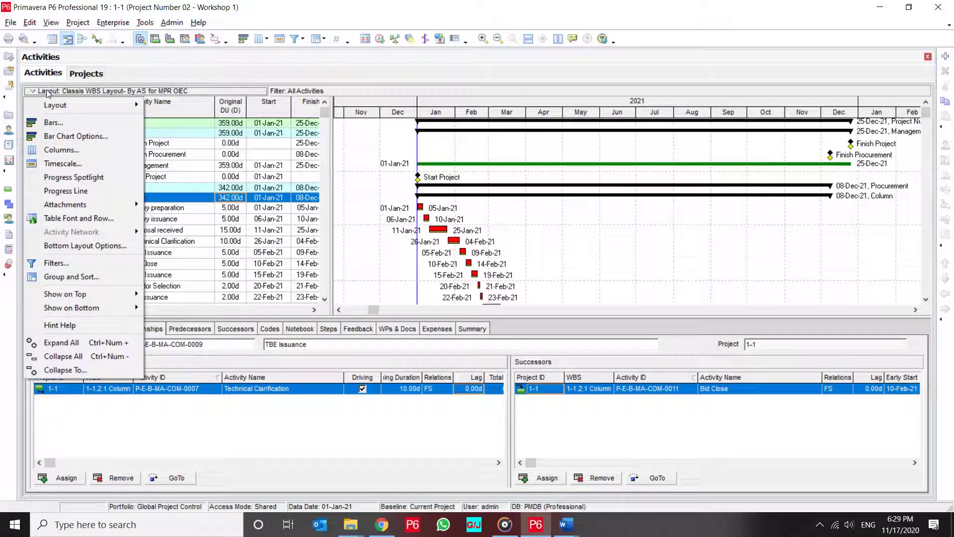
pyautogui.click(65, 370)
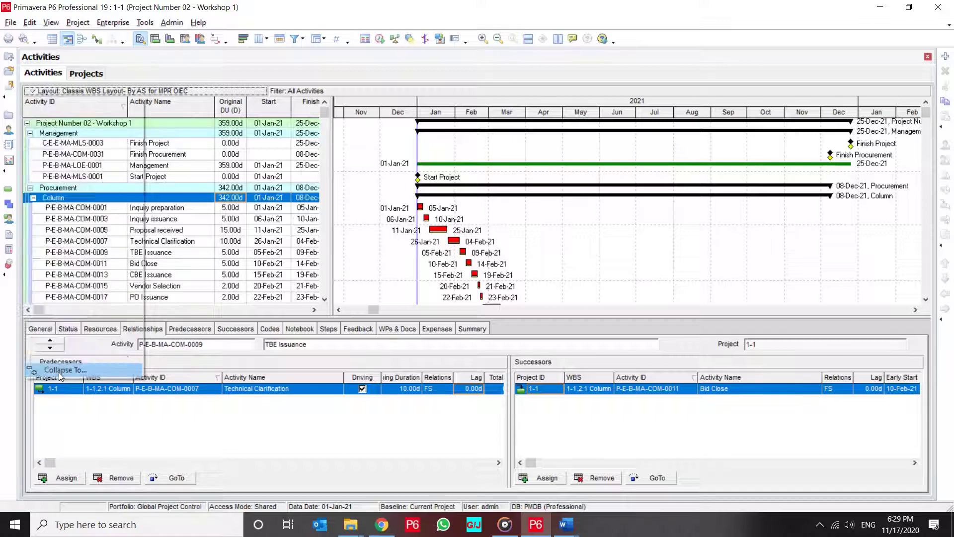
pyautogui.click(397, 253)
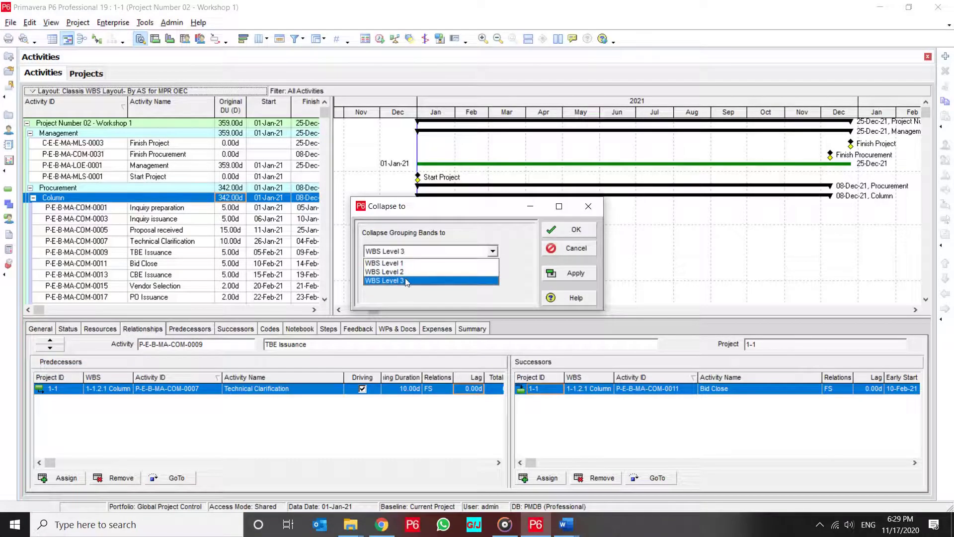
pyautogui.click(397, 272)
pyautogui.click(565, 273)
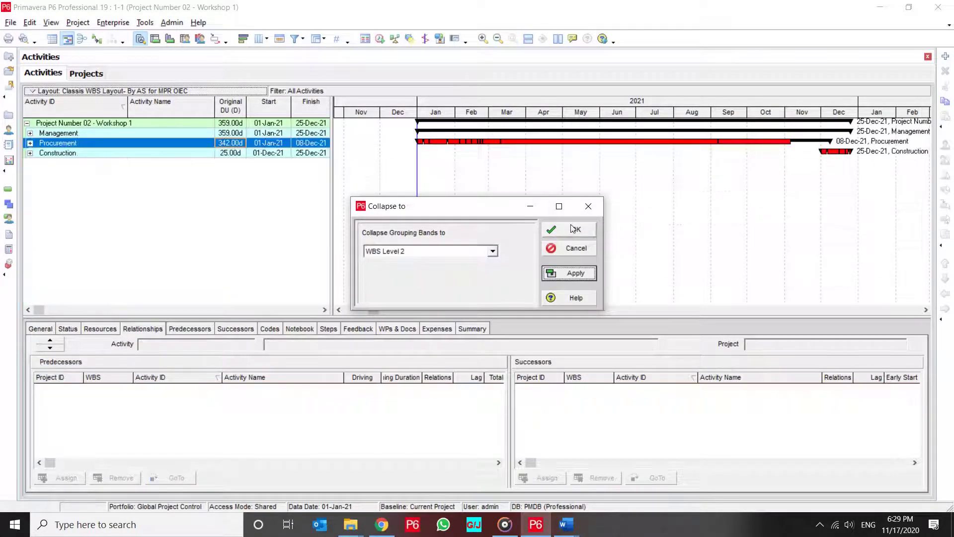
pyautogui.click(573, 228)
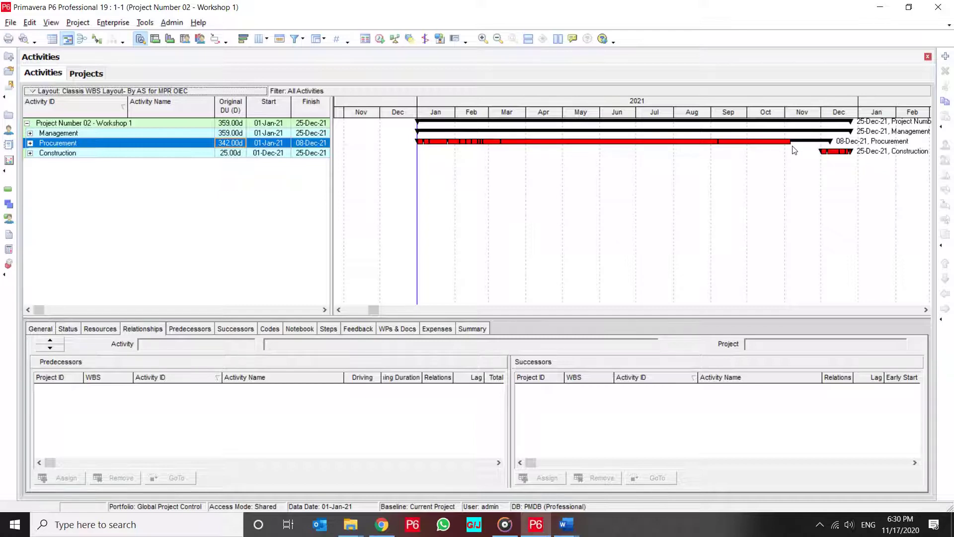
# Step: Expand all WBS bands and select the Technical Clarification activity
pyautogui.click(32, 91)
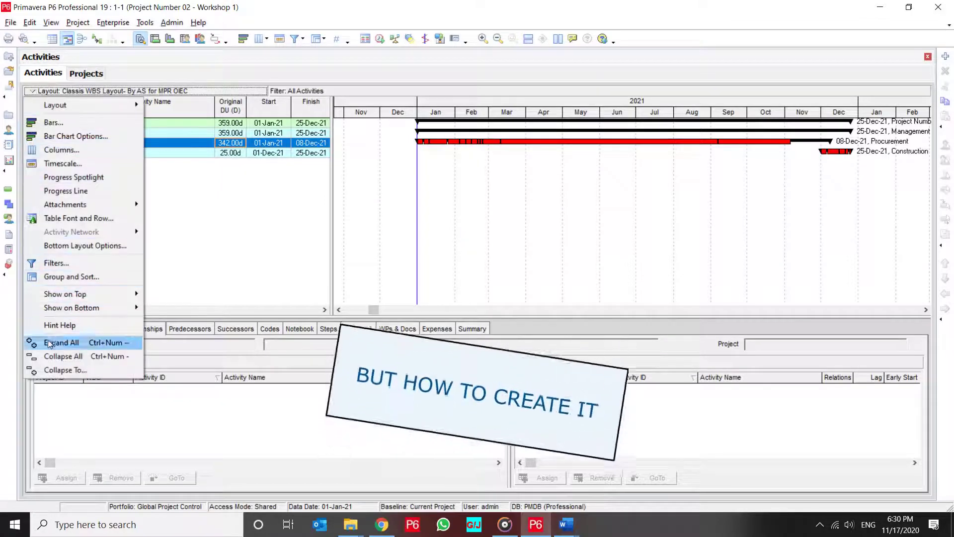
pyautogui.click(60, 343)
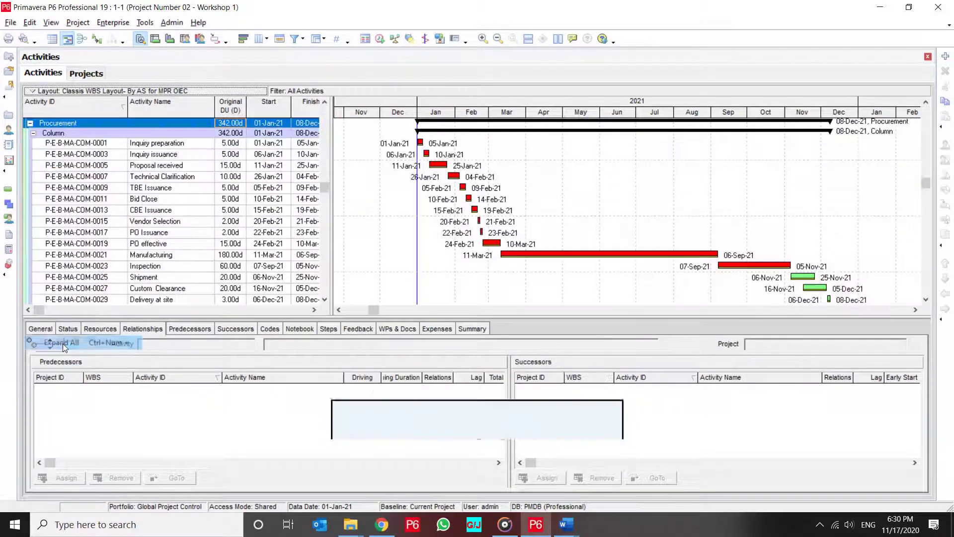
pyautogui.click(596, 179)
# Step: Open the Bars dialog from the activity's shortcut menu and select the Summary bar row
pyautogui.rightClick(572, 180)
pyautogui.click(593, 205)
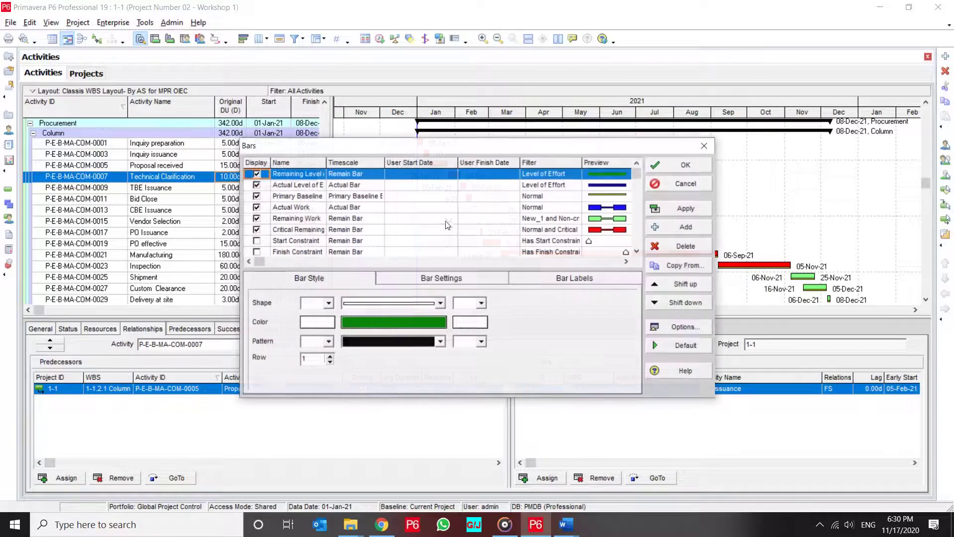
pyautogui.click(441, 207)
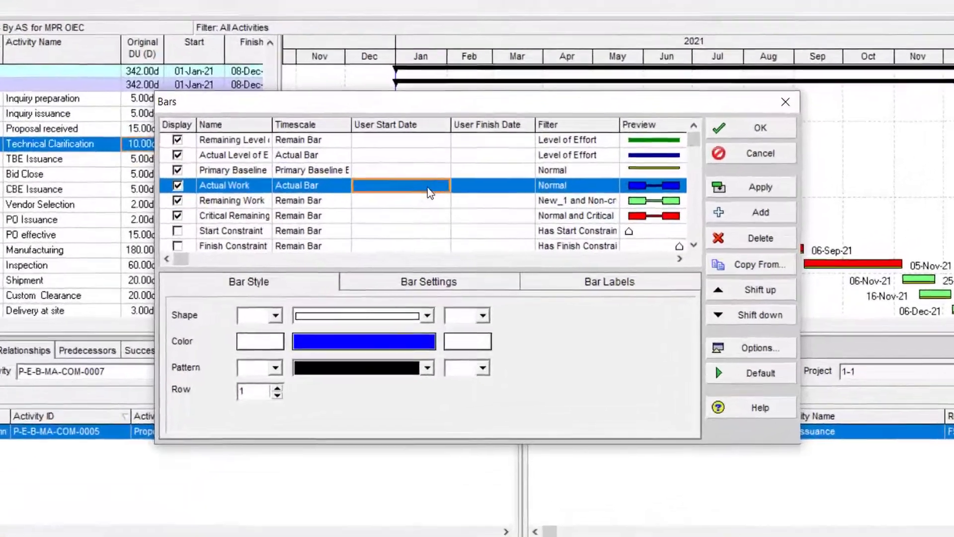
pyautogui.press('Down')
pyautogui.press('Down')
pyautogui.press('Down')
pyautogui.press('Down')
pyautogui.press('Down')
pyautogui.press('Down')
pyautogui.press('Down')
pyautogui.press('Down')
pyautogui.press('Down')
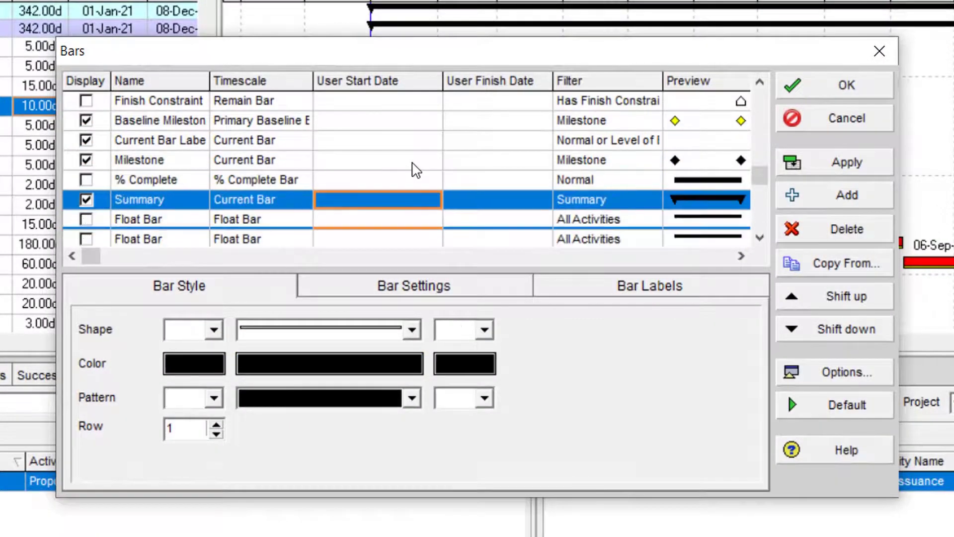
pyautogui.press('Down')
pyautogui.press('Up')
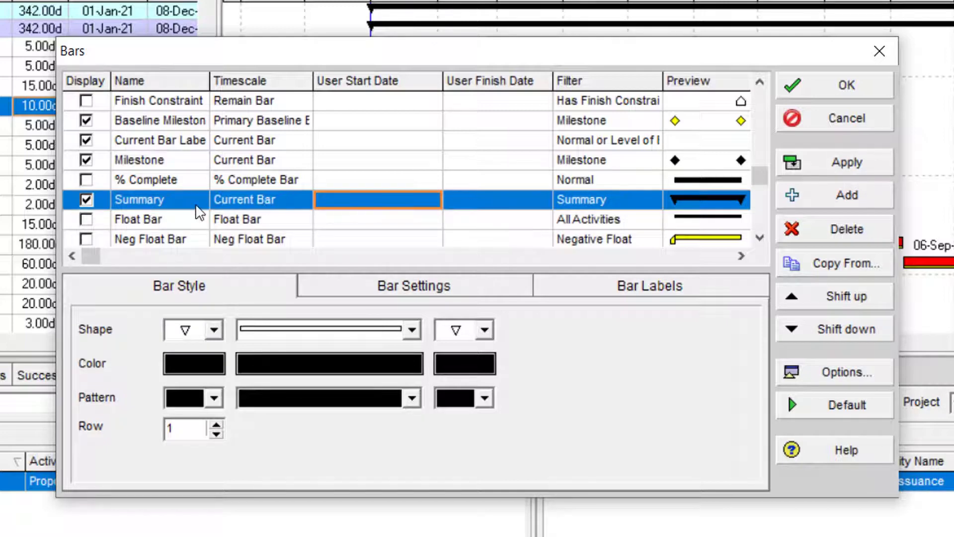
pyautogui.click(147, 205)
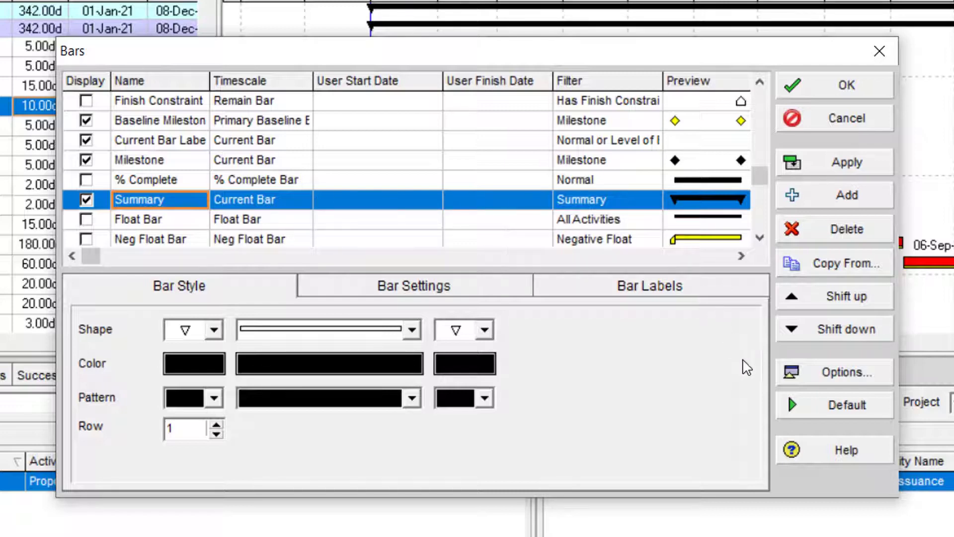
# Step: Add a new bar below Summary and name it 'Summary Baseline'
pyautogui.click(822, 199)
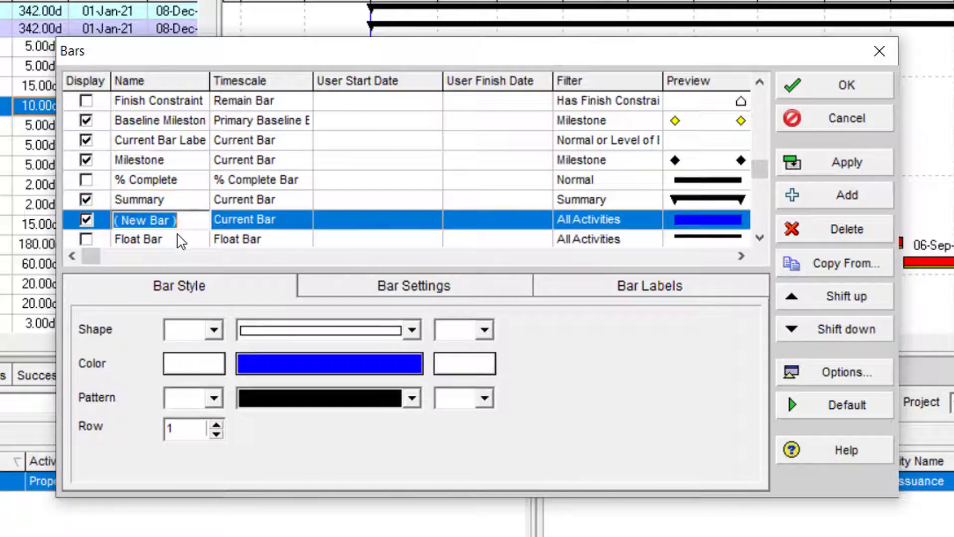
pyautogui.write('Sum')
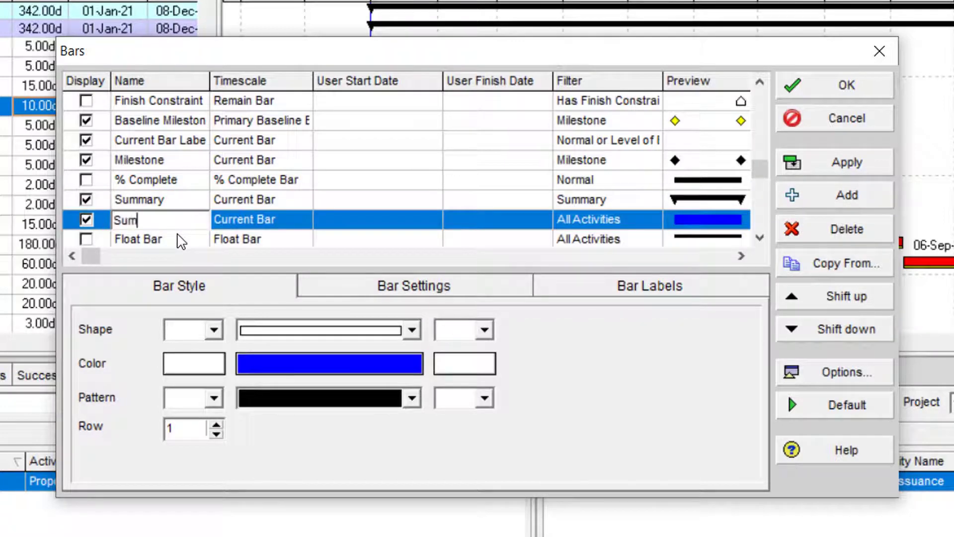
pyautogui.write('mary Baseline')
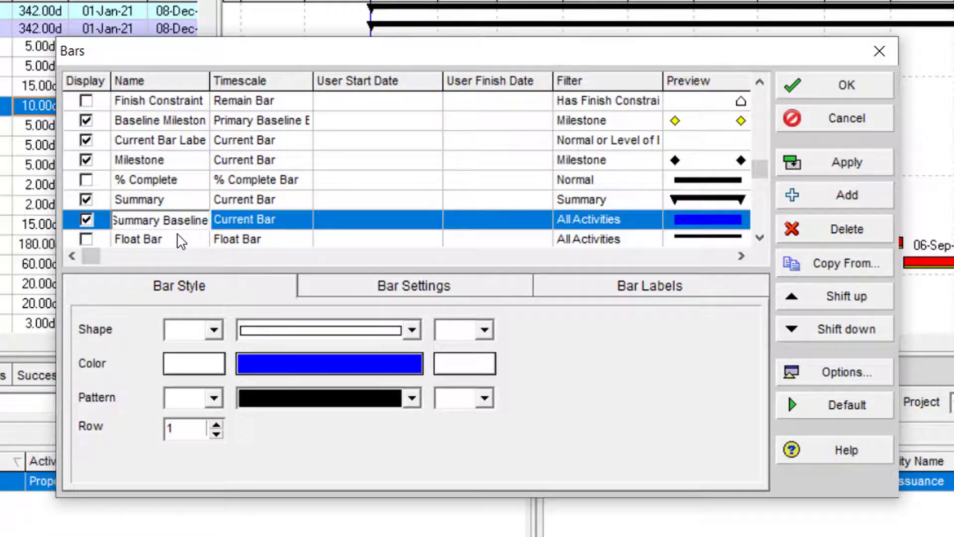
pyautogui.press('Return')
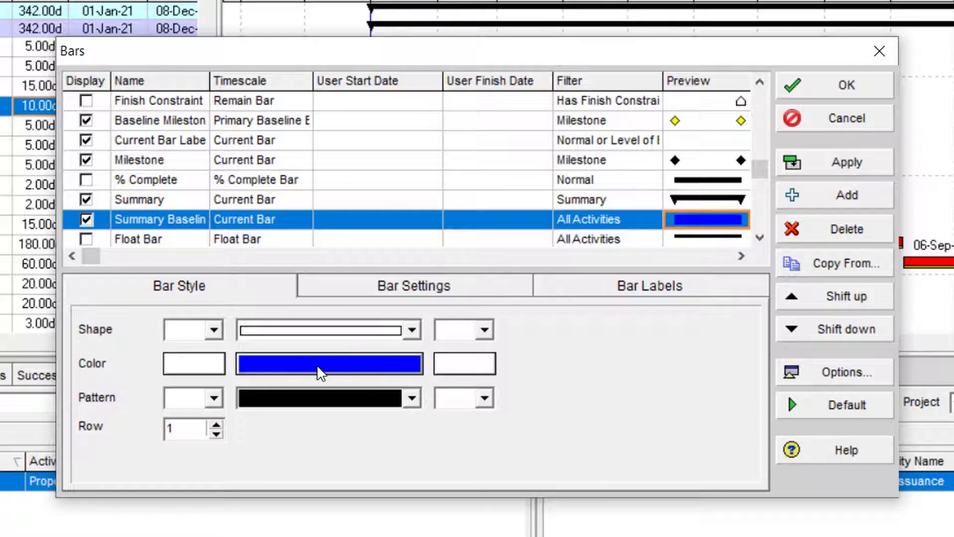
# Step: Colour the Summary Baseline bar's body, start shape and end shape pink
pyautogui.click(306, 368)
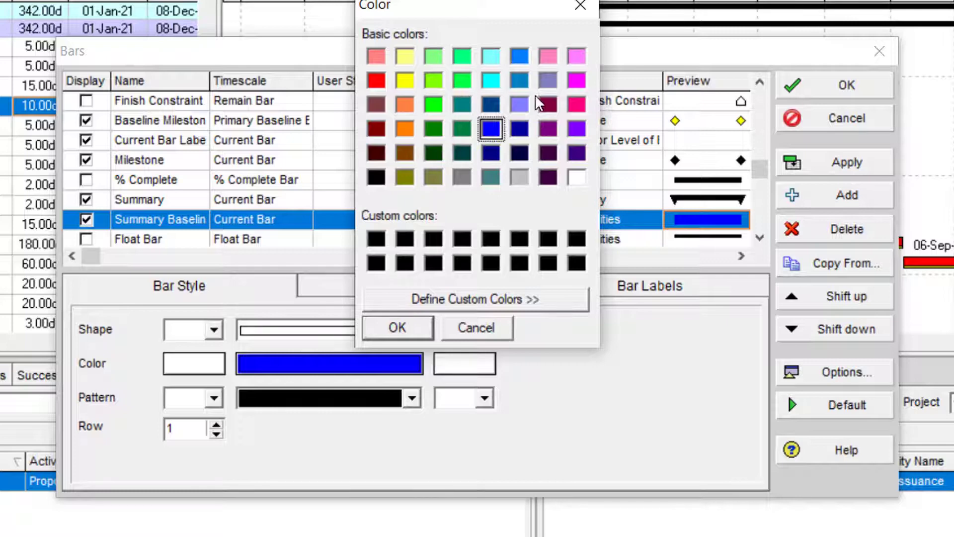
pyautogui.click(576, 57)
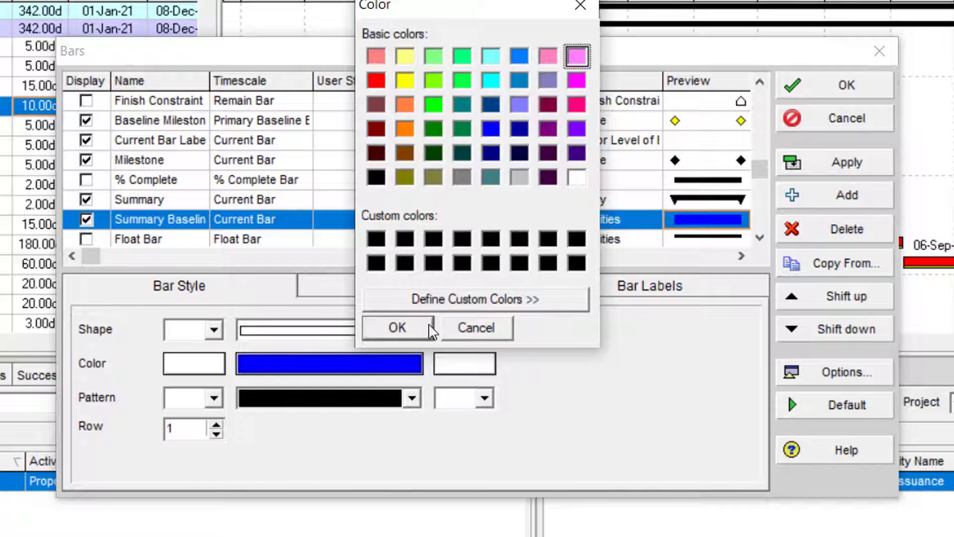
pyautogui.click(417, 333)
pyautogui.click(206, 367)
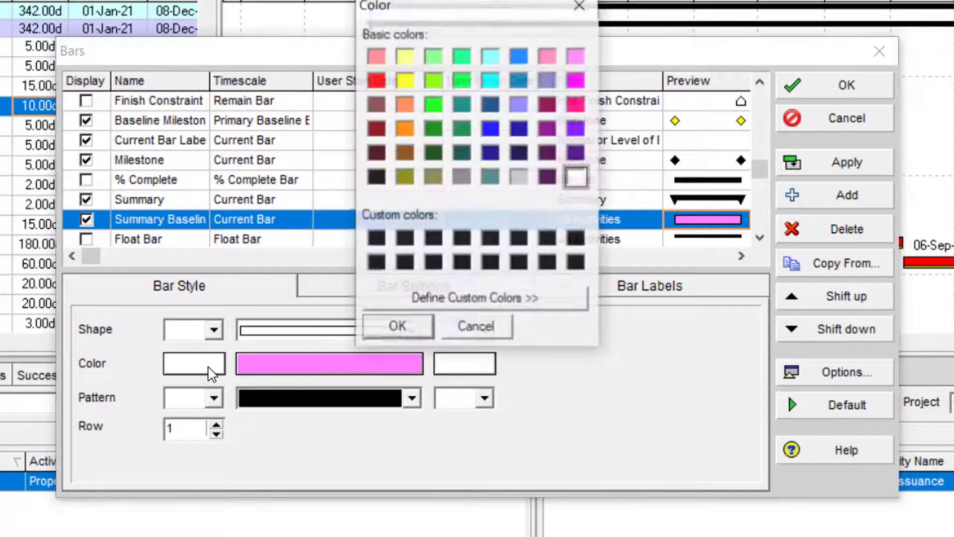
pyautogui.click(582, 59)
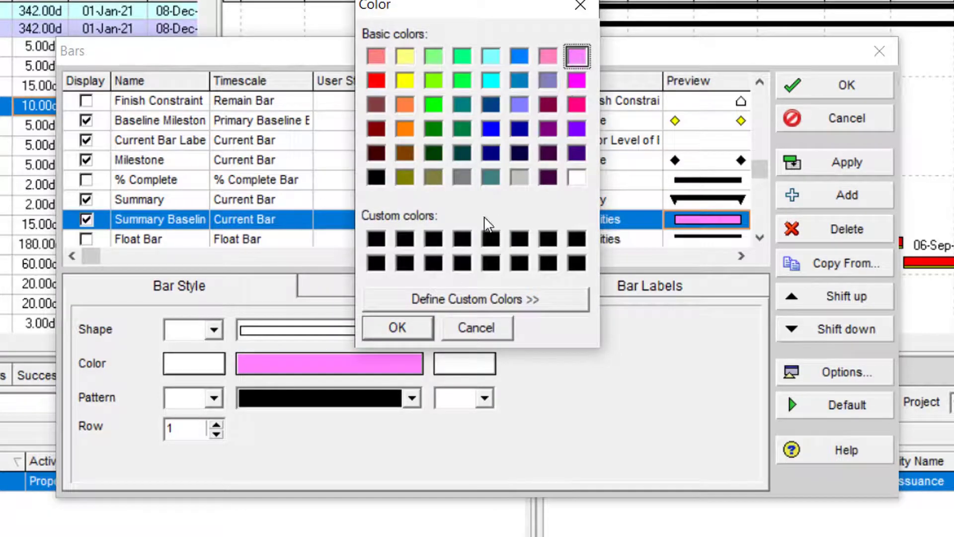
pyautogui.click(401, 330)
pyautogui.click(470, 368)
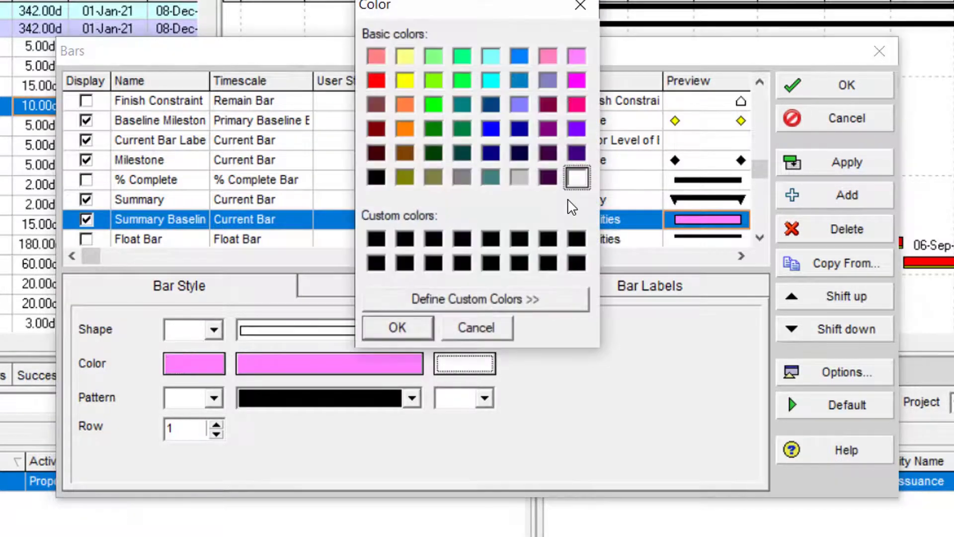
pyautogui.click(579, 58)
pyautogui.click(430, 333)
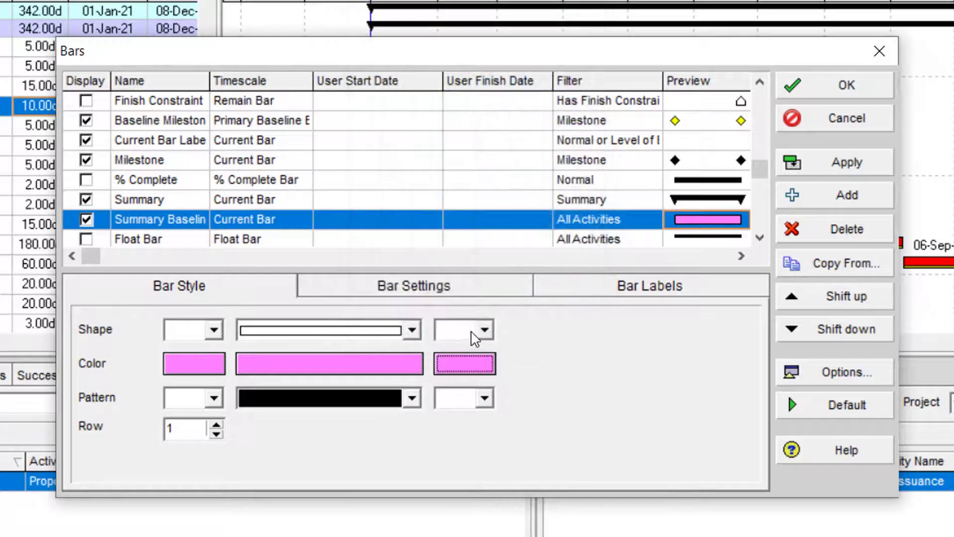
# Step: Give the bar downward-triangle start and end shapes, a thin outlined middle, and row 2
pyautogui.click(483, 329)
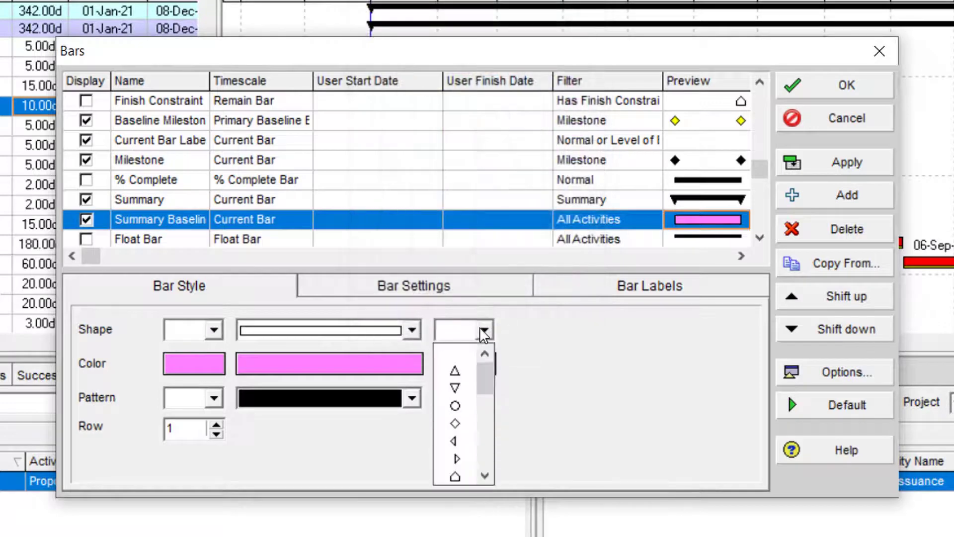
pyautogui.click(467, 390)
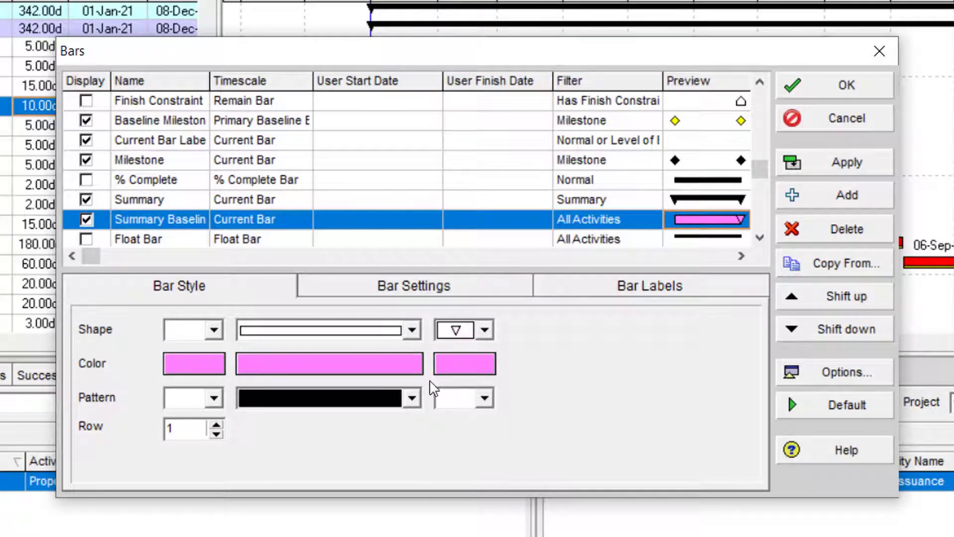
pyautogui.click(213, 330)
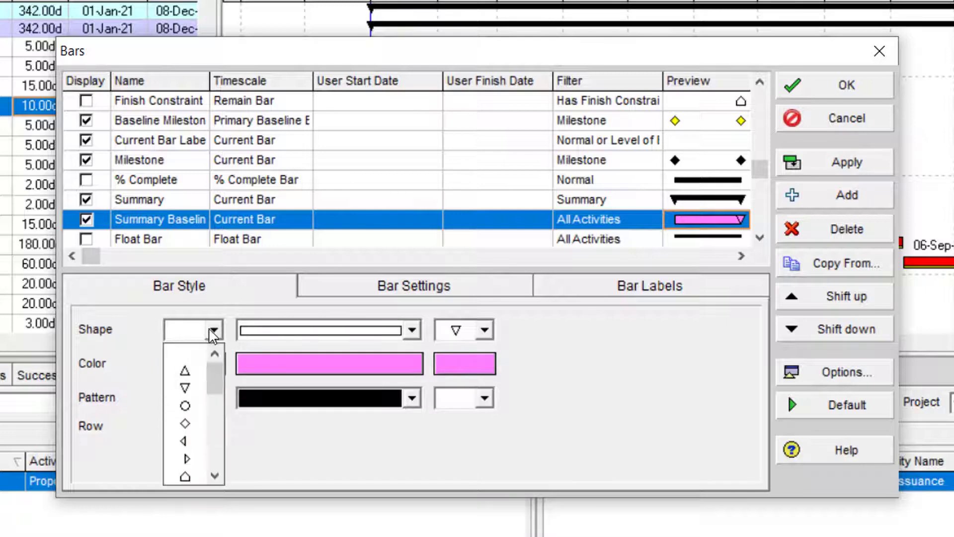
pyautogui.click(200, 390)
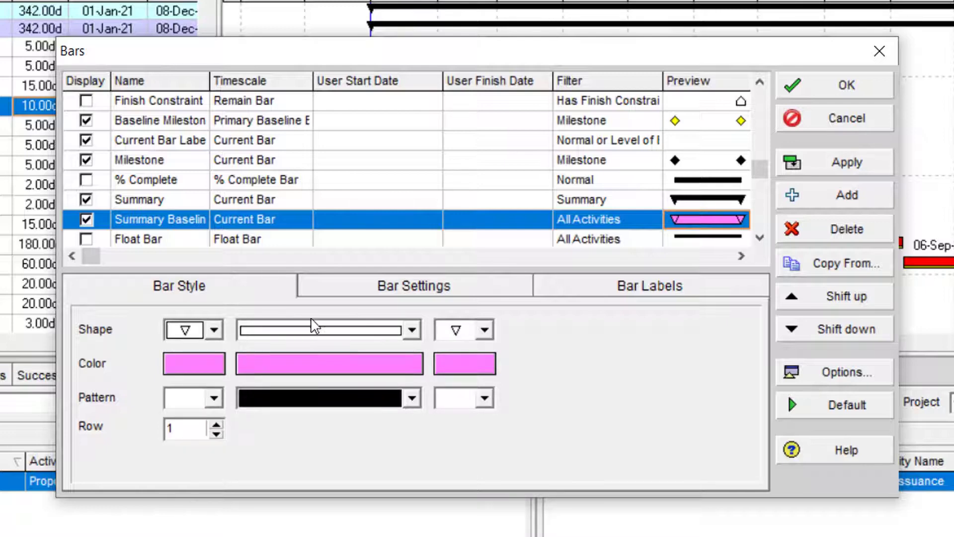
pyautogui.click(341, 330)
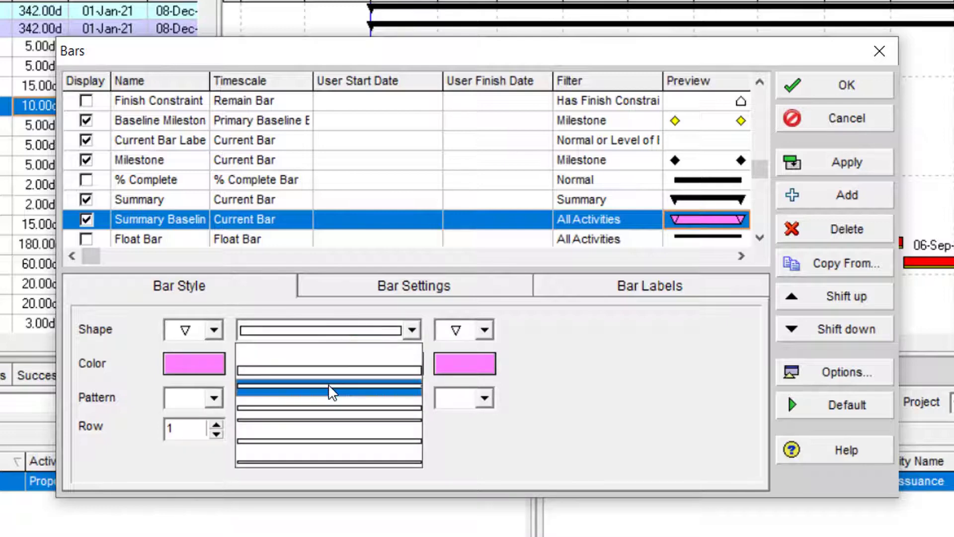
pyautogui.click(332, 391)
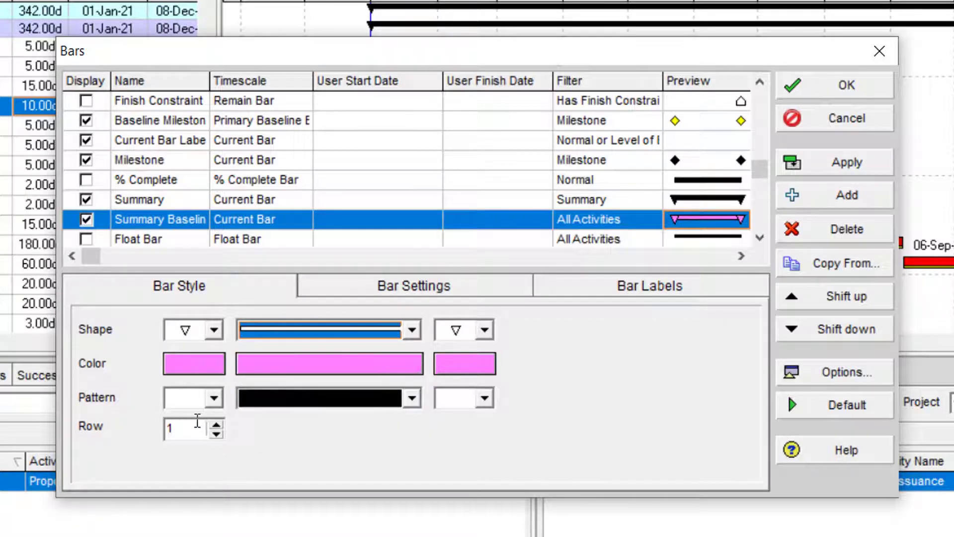
pyautogui.click(215, 425)
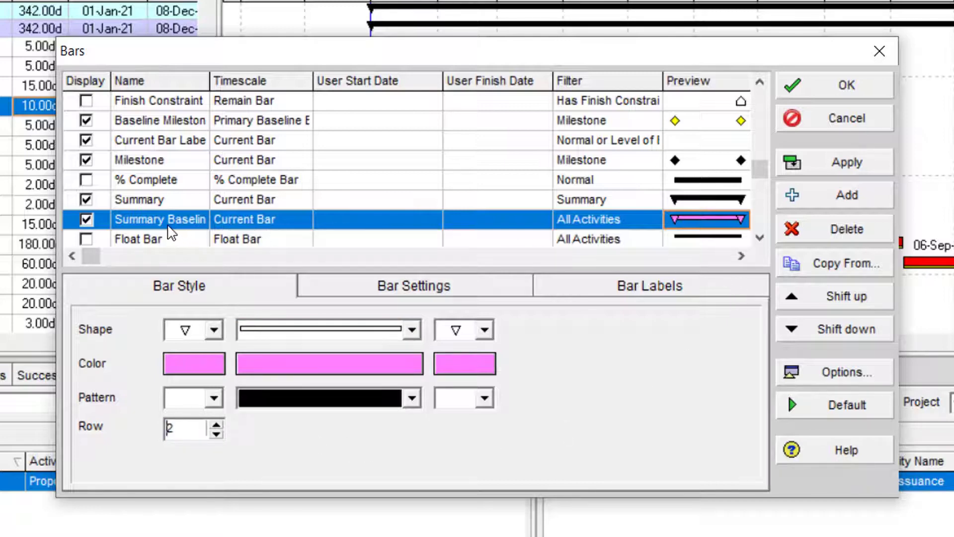
pyautogui.click(278, 230)
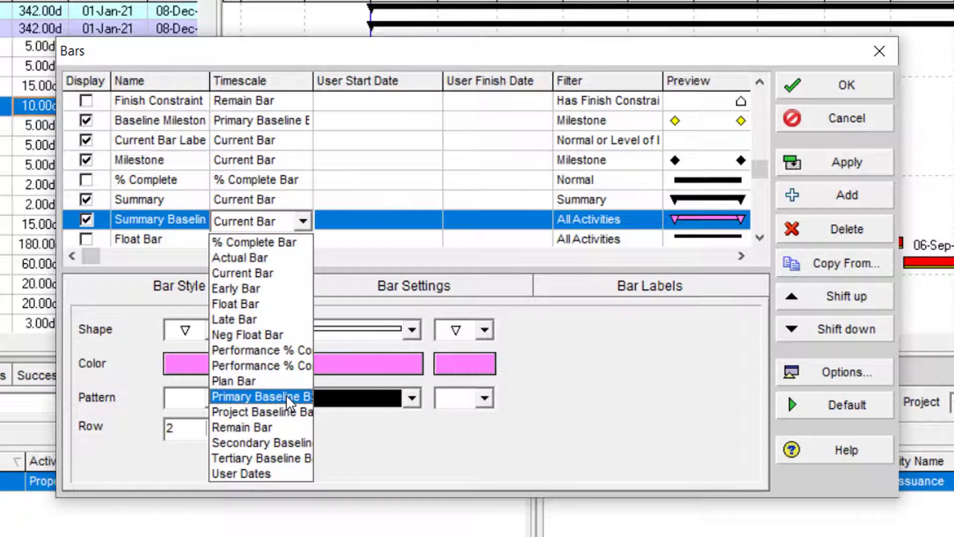
# Step: Set the Summary Baseline timescale to Primary Baseline Bar, leaving the filter at All Activities
pyautogui.click(285, 396)
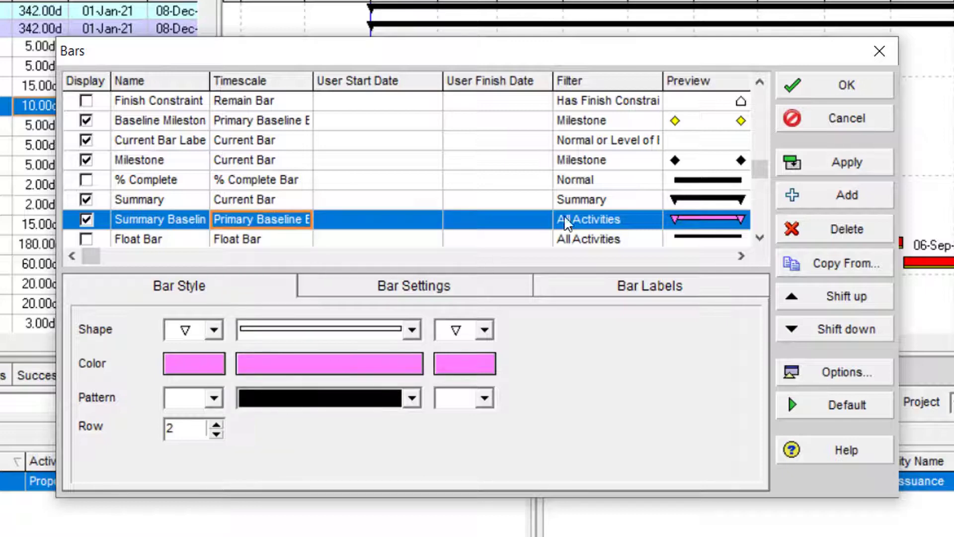
pyautogui.click(592, 224)
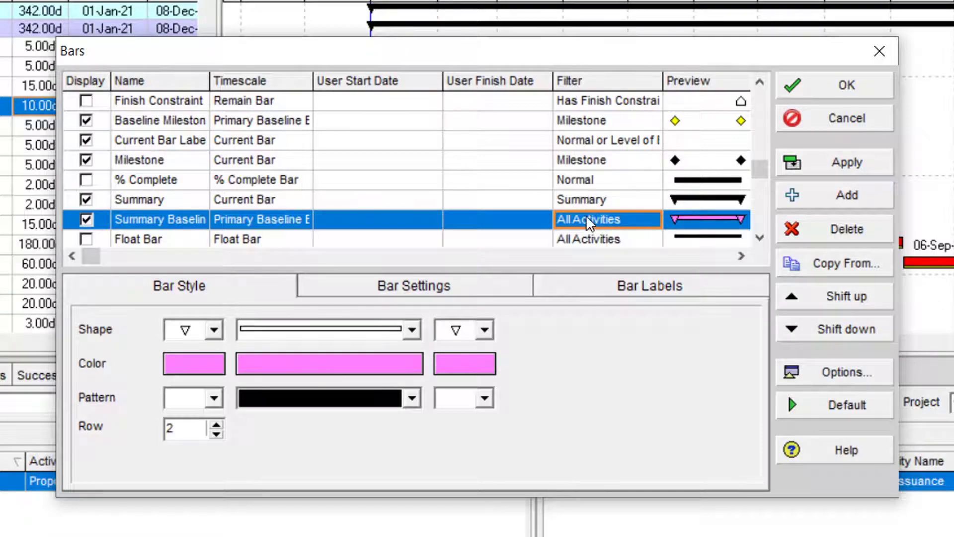
pyautogui.click(616, 221)
pyautogui.click(616, 222)
pyautogui.scroll(5, 501, 252)
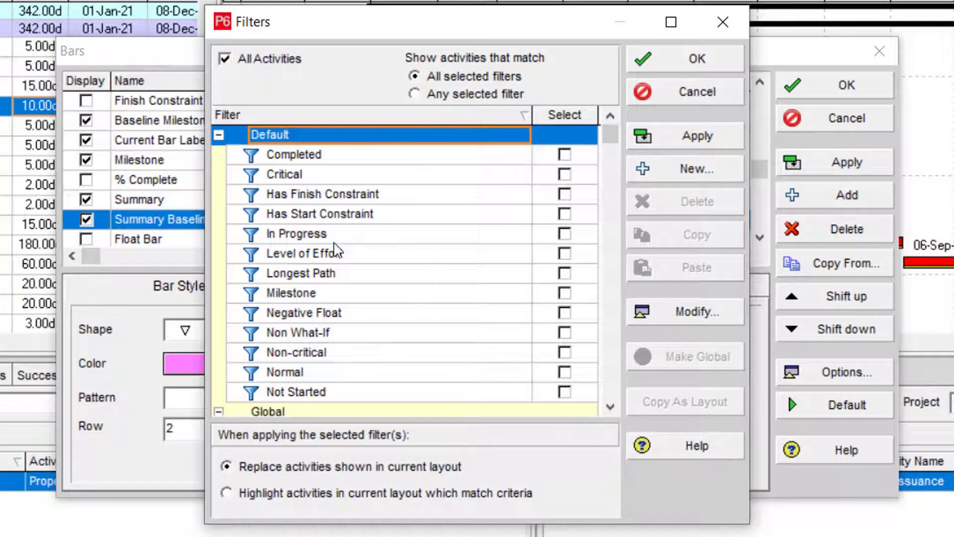
pyautogui.click(686, 97)
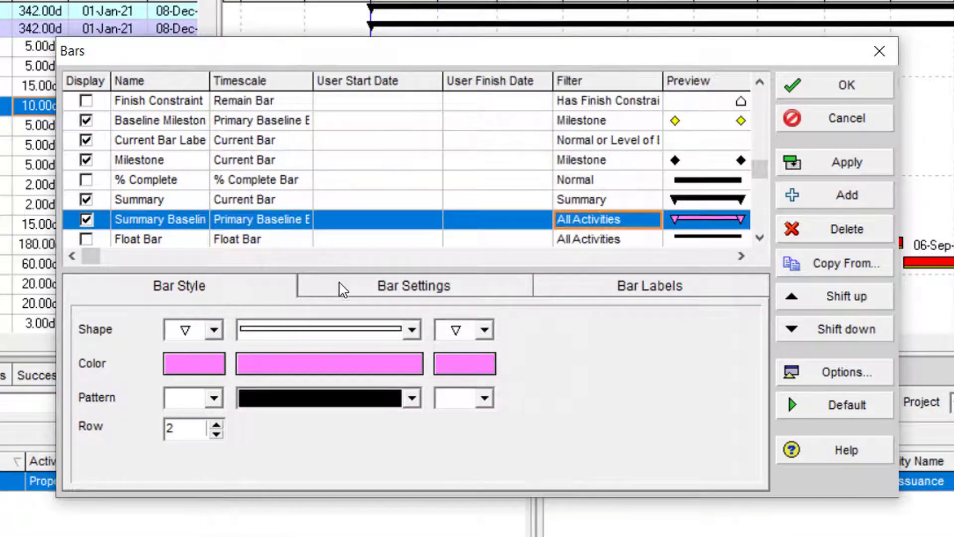
# Step: Untick Show bar when collapsed, tick Show bar for grouping bands, and apply the bar settings
pyautogui.click(387, 288)
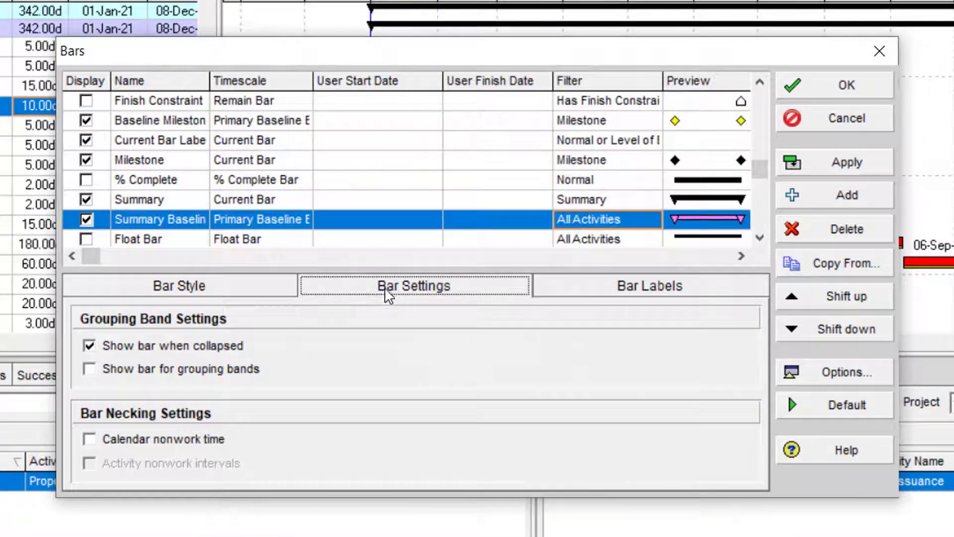
pyautogui.click(118, 349)
pyautogui.click(122, 370)
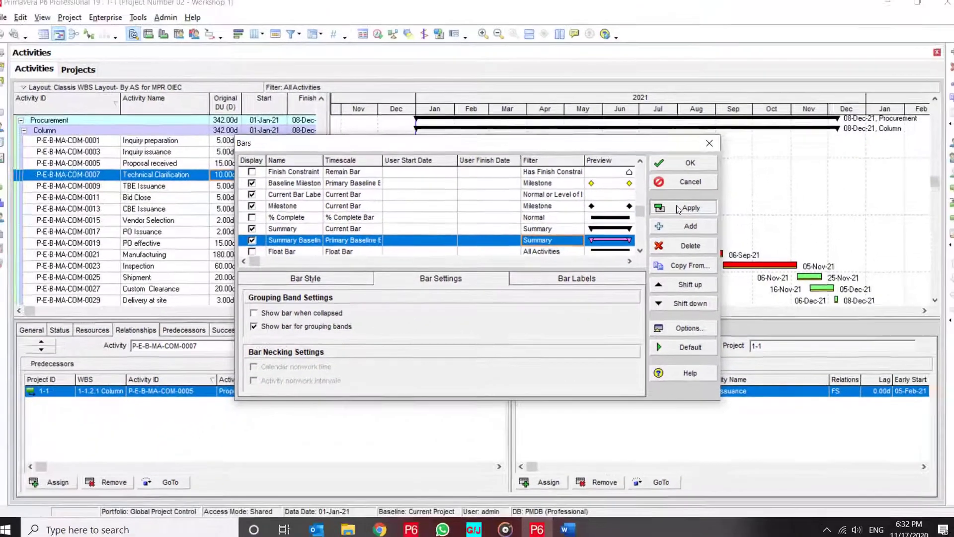
pyautogui.click(679, 209)
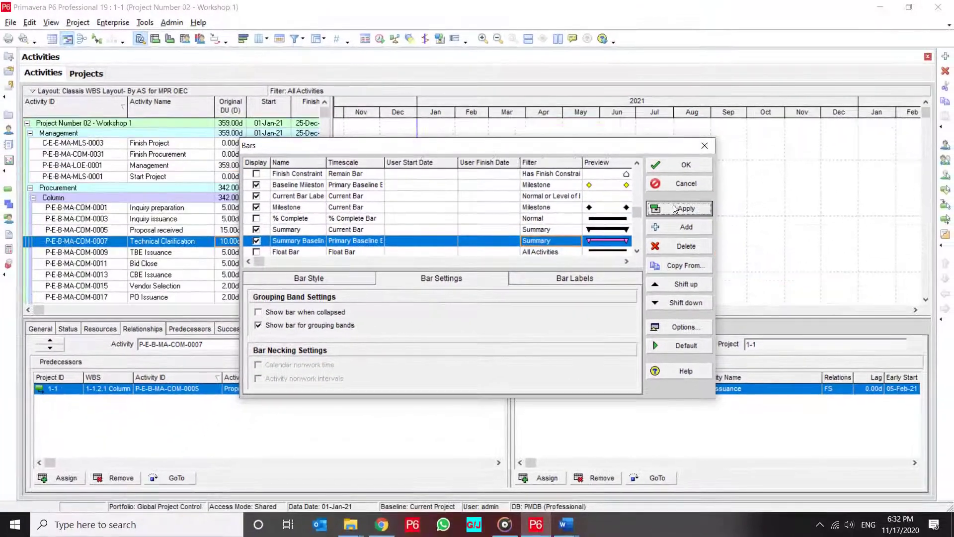
pyautogui.click(680, 167)
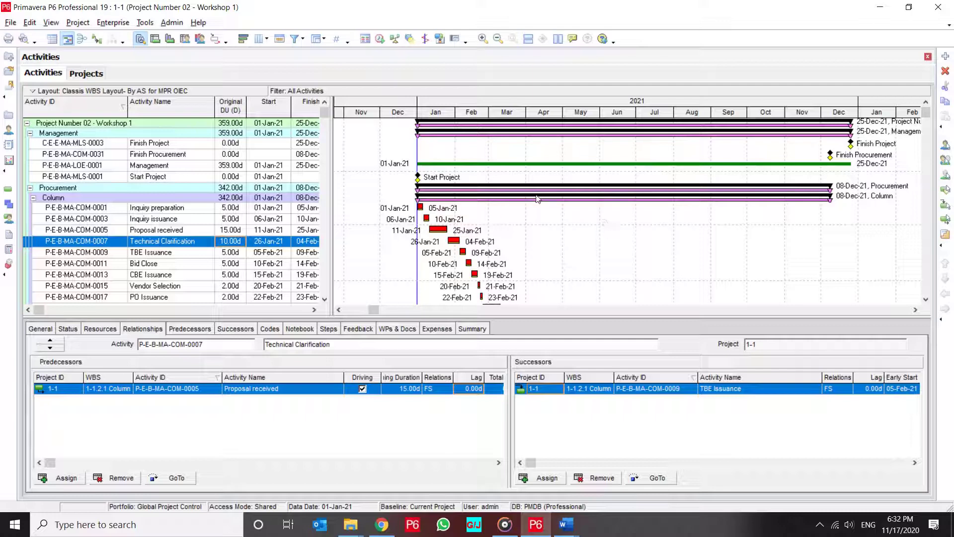
# Step: Add a new baseline copy, Project Number 02 - Workshop 1 - B1, in Maintain Baselines
pyautogui.click(78, 22)
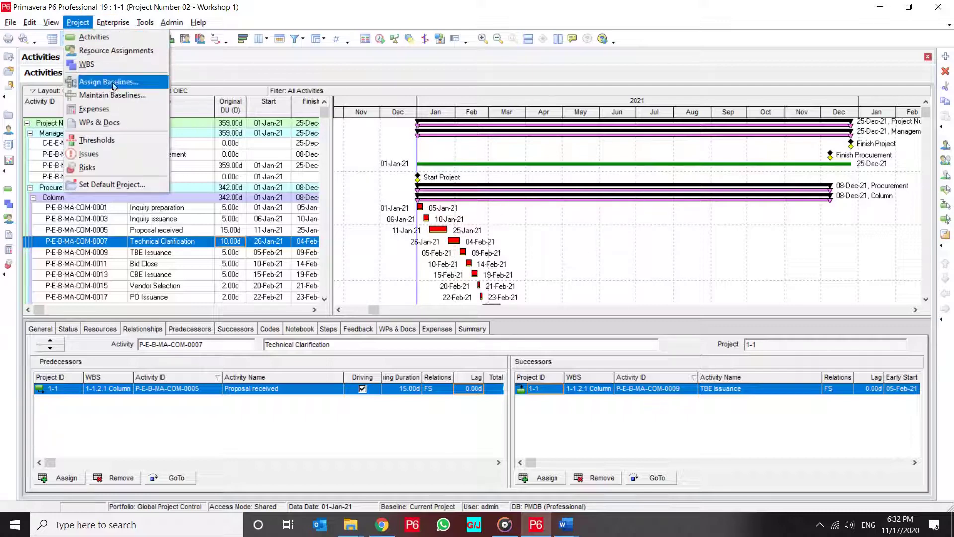
pyautogui.click(118, 100)
pyautogui.click(661, 198)
pyautogui.click(606, 232)
pyautogui.click(659, 172)
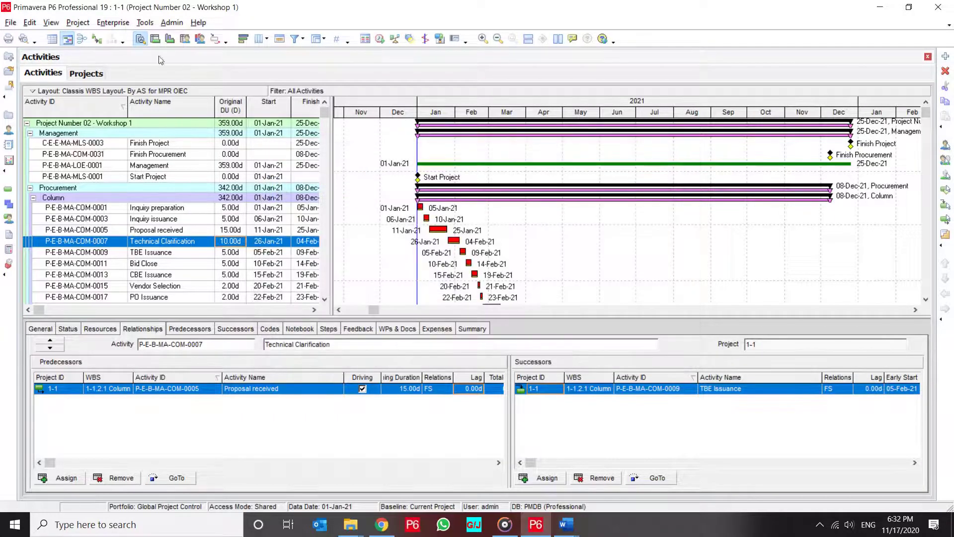
# Step: Assign B1 as both the Project Baseline and the Primary baseline
pyautogui.click(78, 23)
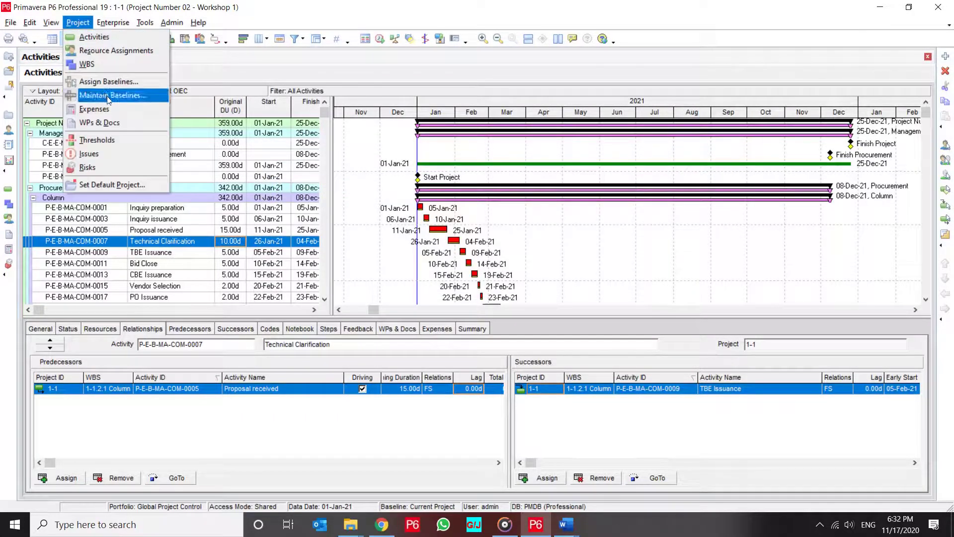
pyautogui.click(115, 81)
pyautogui.click(416, 224)
pyautogui.click(408, 244)
pyautogui.click(402, 280)
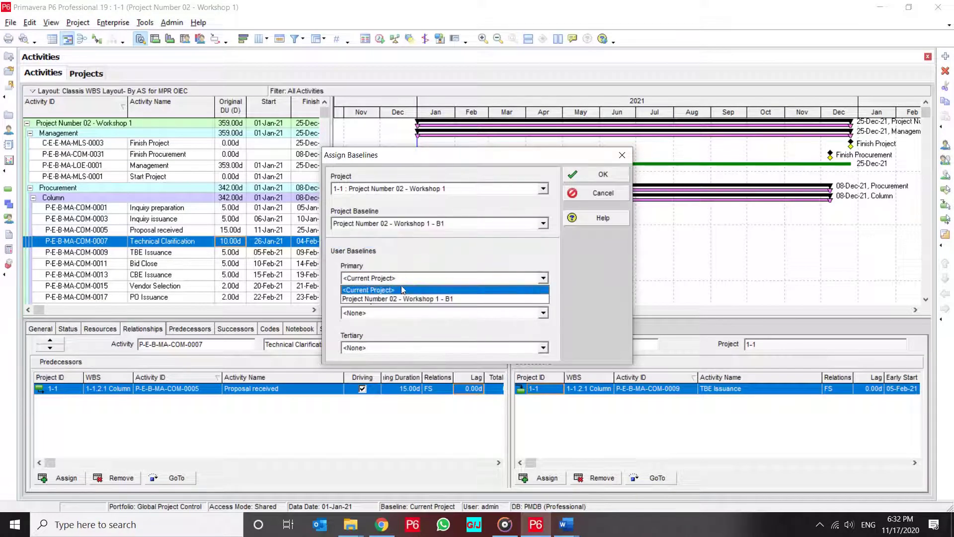
pyautogui.click(399, 296)
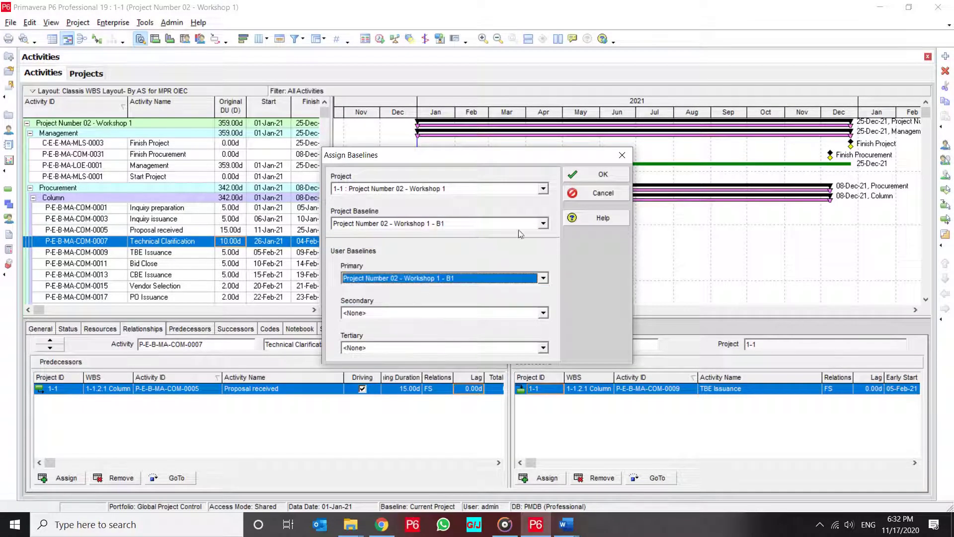
pyautogui.click(579, 178)
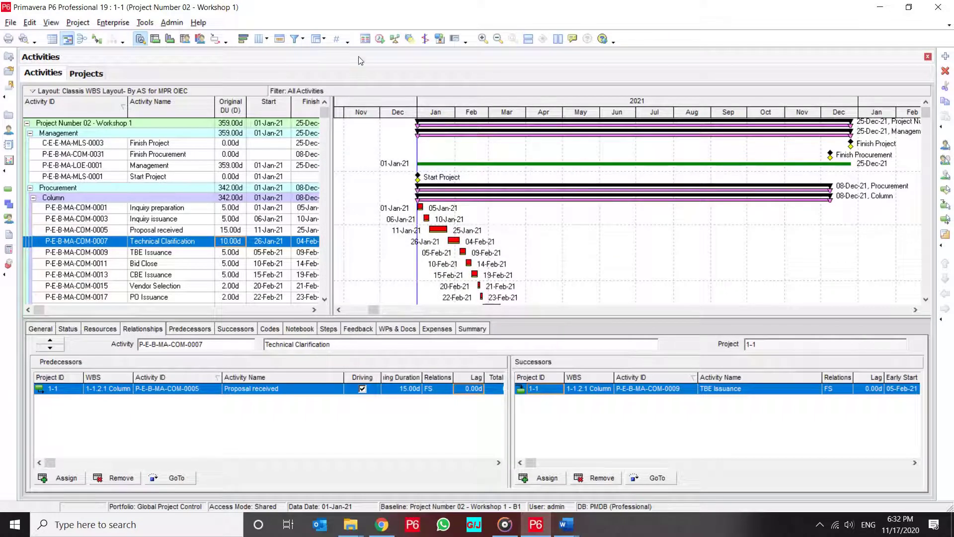
# Step: Schedule the project with a current data date of 01-Mar-21
pyautogui.click(380, 38)
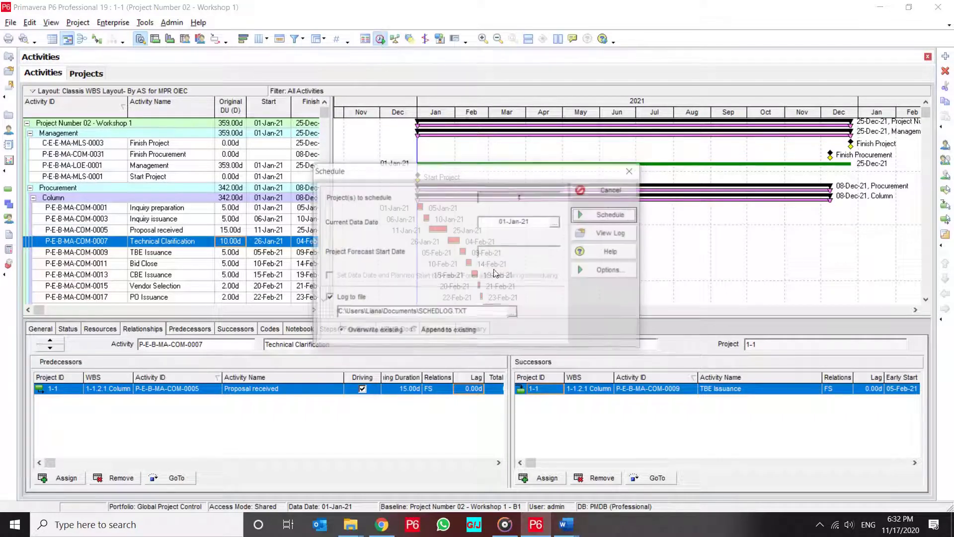
pyautogui.click(557, 224)
pyautogui.click(632, 244)
pyautogui.click(632, 243)
pyautogui.click(548, 426)
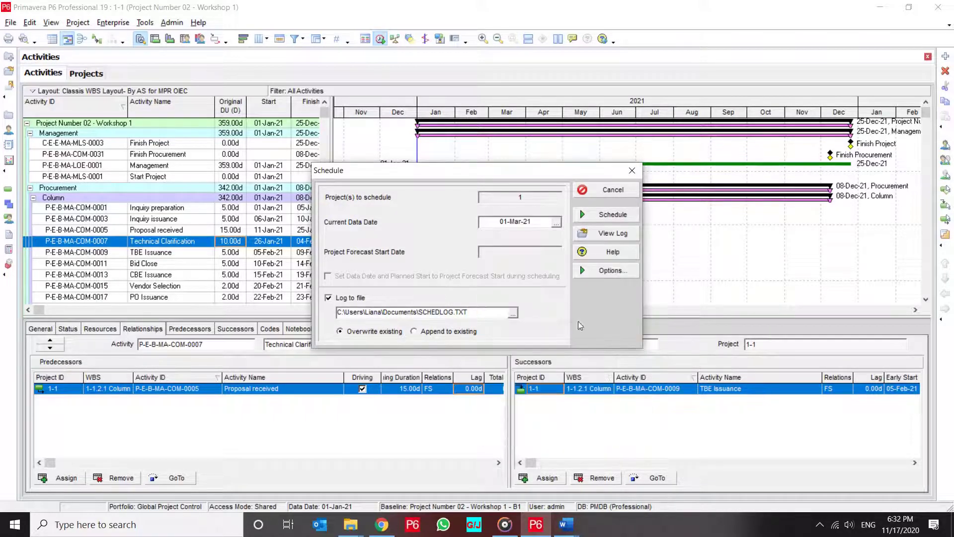
pyautogui.click(610, 214)
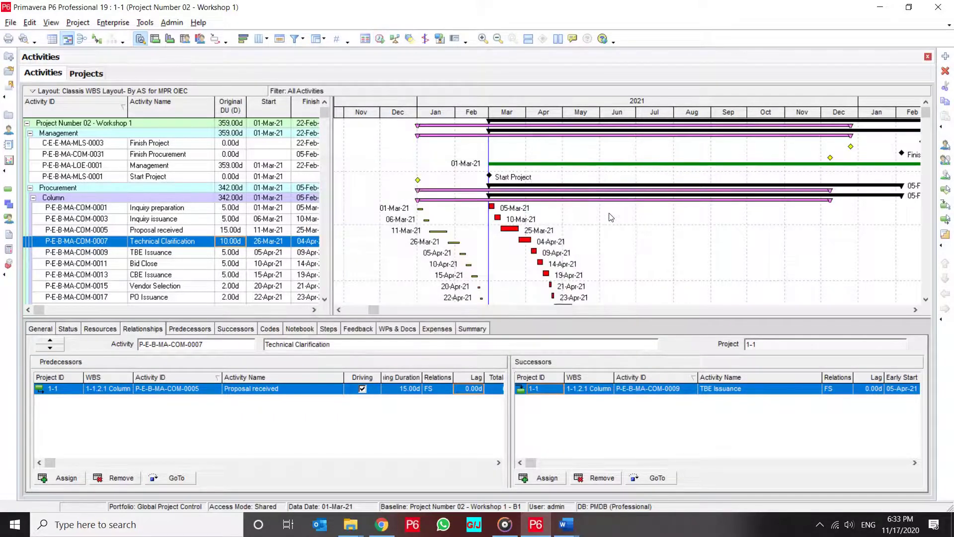
# Step: Collapse the bands to WBS Level 2 and compress the timescale to show more months
pyautogui.click(32, 91)
pyautogui.click(59, 371)
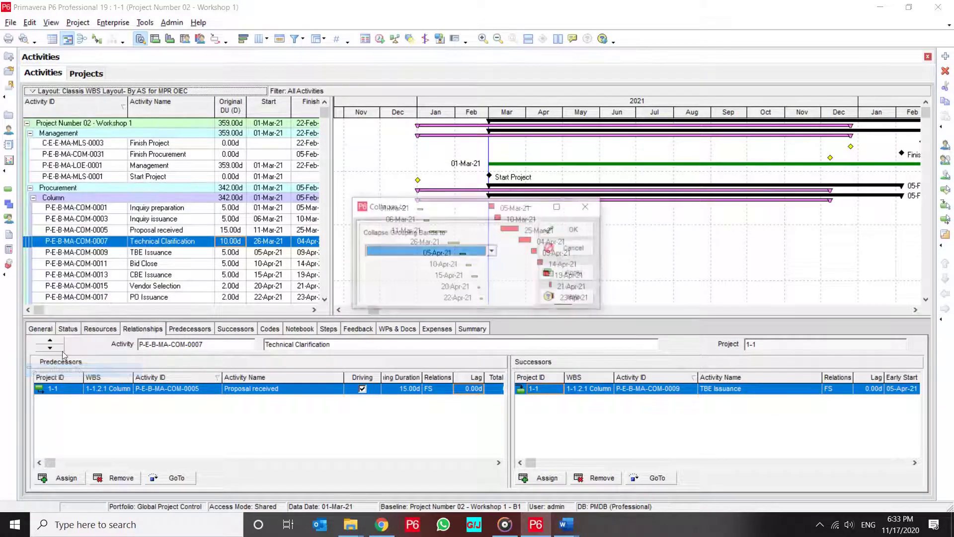
pyautogui.click(403, 255)
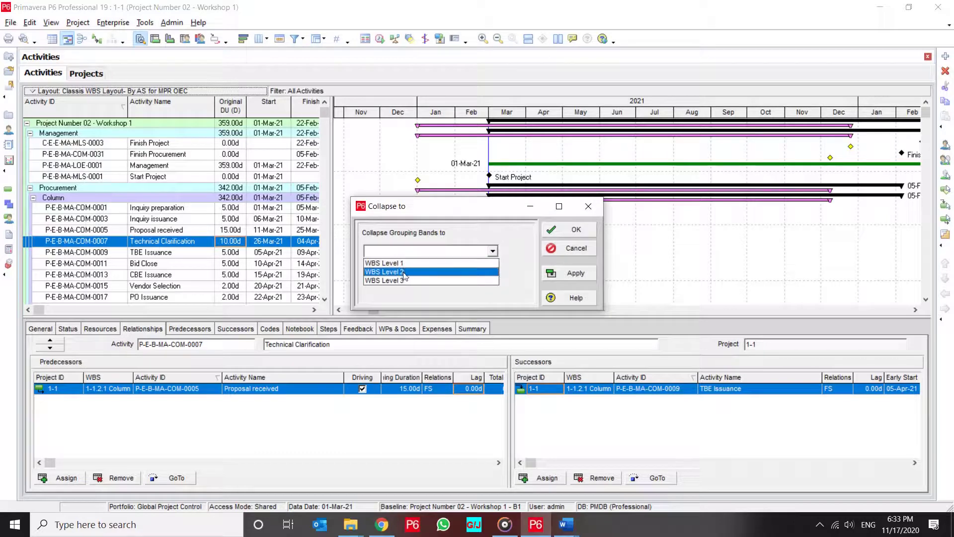
pyautogui.click(405, 272)
pyautogui.click(575, 275)
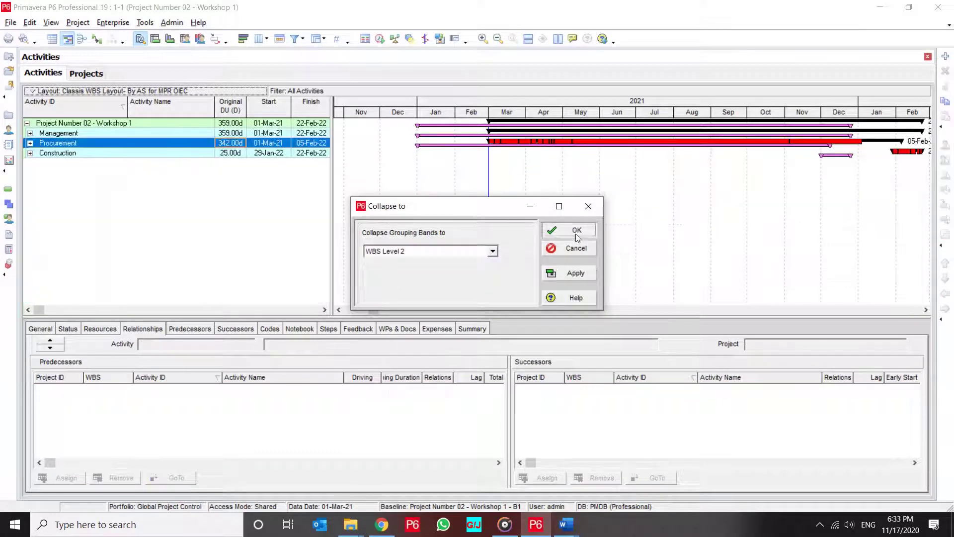
pyautogui.click(576, 229)
pyautogui.moveTo(831, 114); pyautogui.dragTo(783, 120)
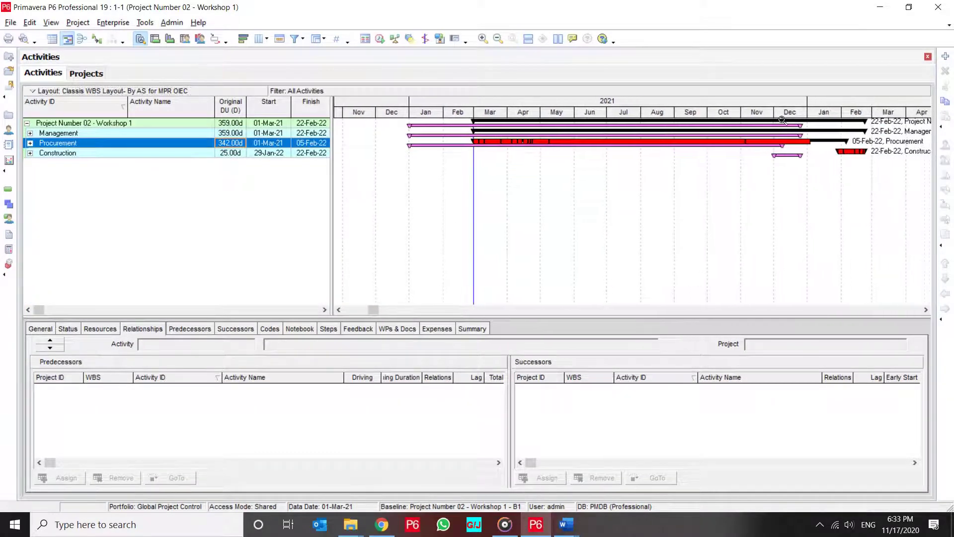
# Step: Open Construction and Column Foundation to reveal Excavation through Grouting with their baseline bars
pyautogui.click(428, 125)
pyautogui.click(431, 138)
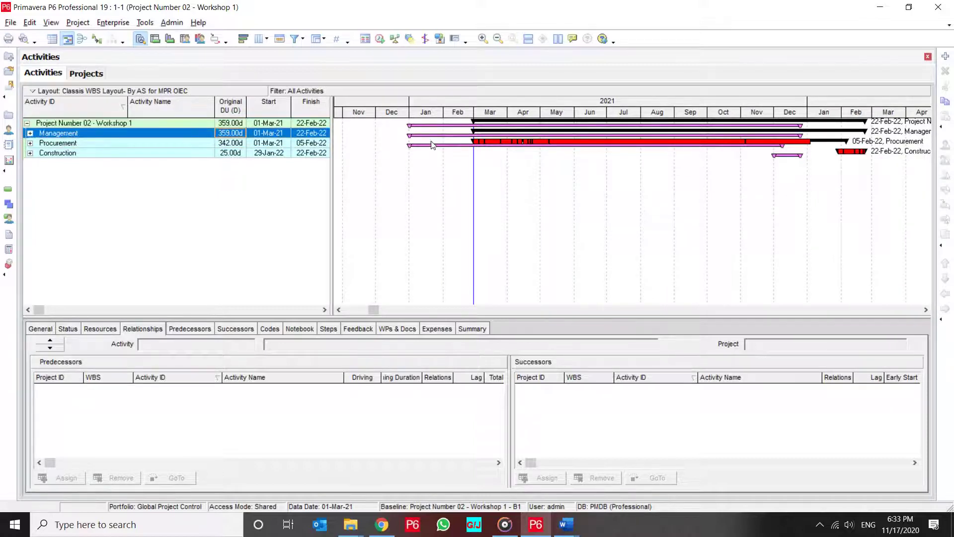
pyautogui.click(433, 147)
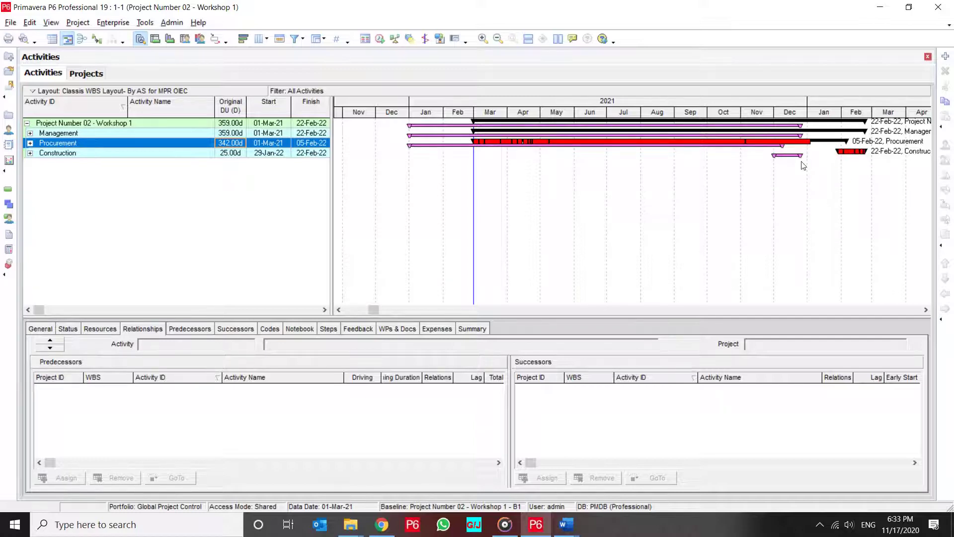
pyautogui.doubleClick(164, 153)
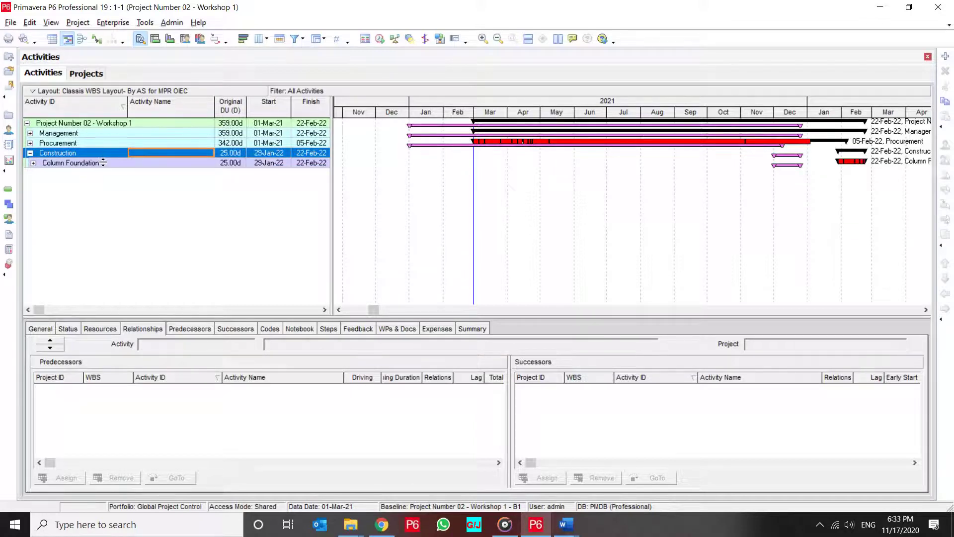
pyautogui.doubleClick(103, 162)
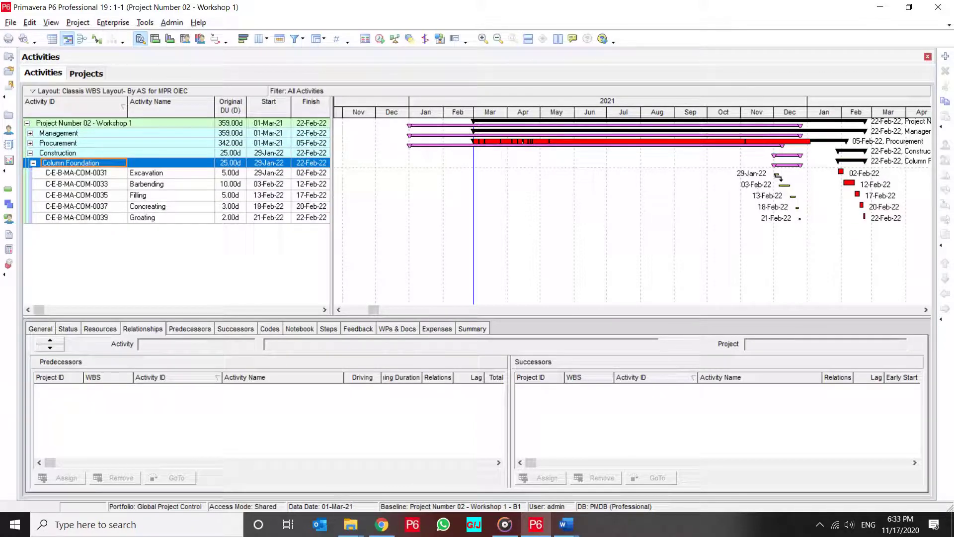